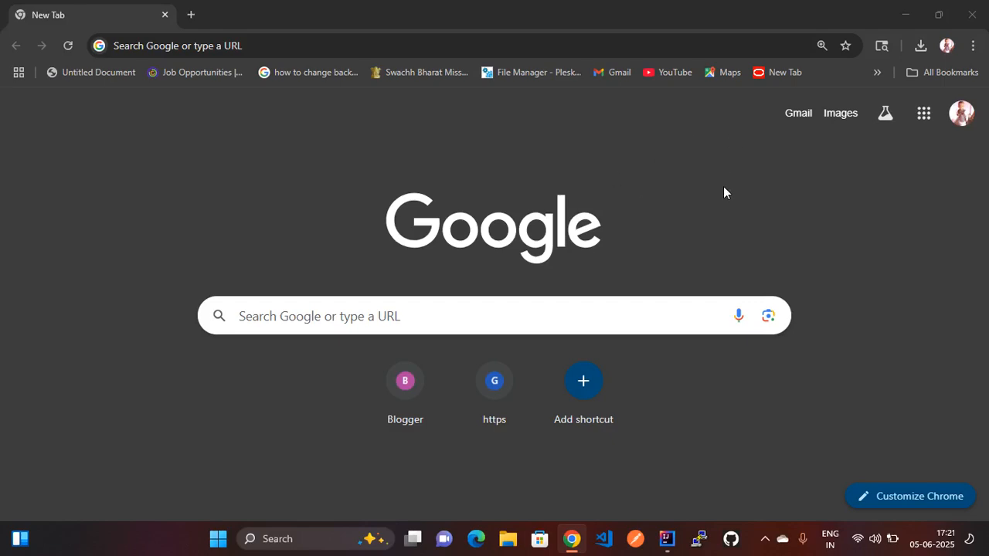
- Minimize the Google Chrome window to show the desktop
click(904, 14)
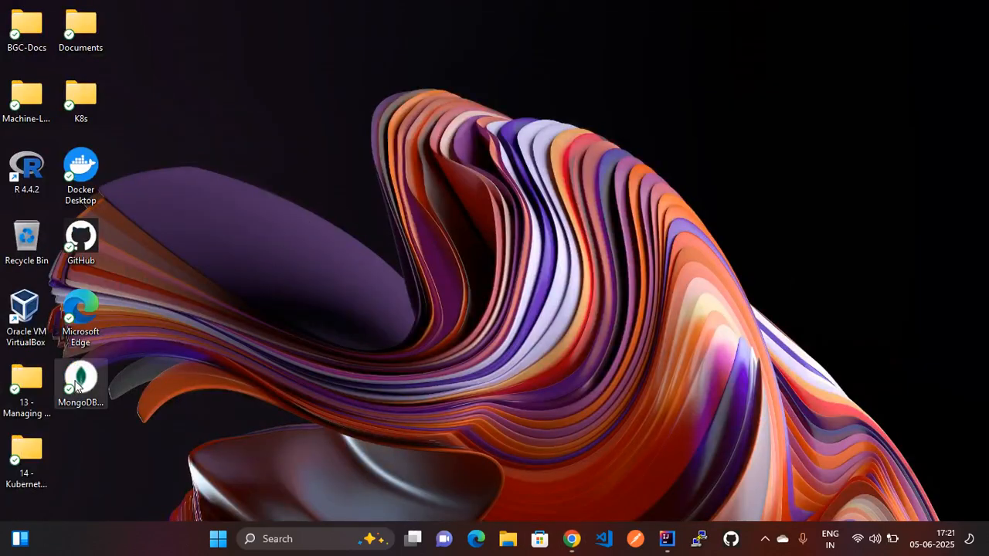
- Launch MongoDB Compass, try connecting to localhost:27017, and dismiss the ECONNREFUSED error
double_click(85, 386)
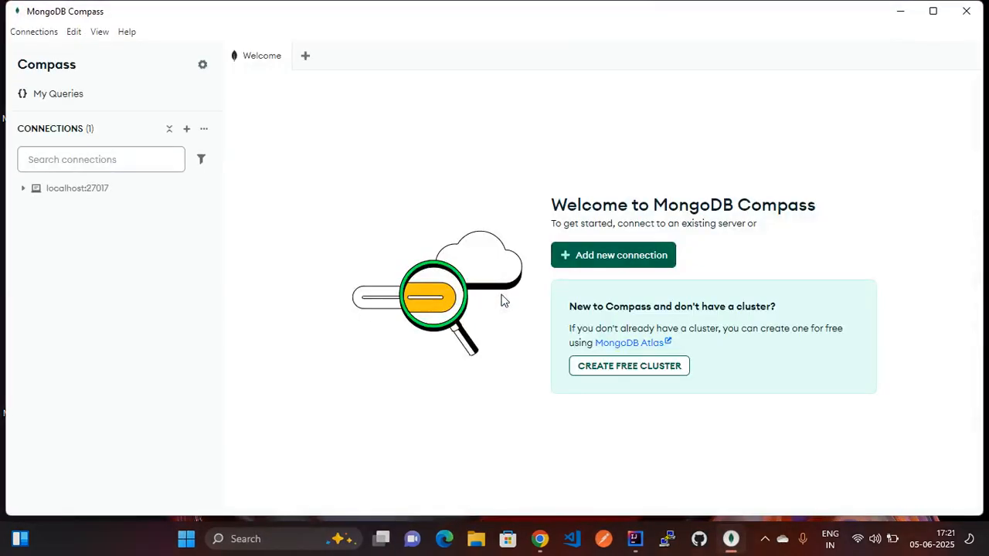
mouse_move(58, 192)
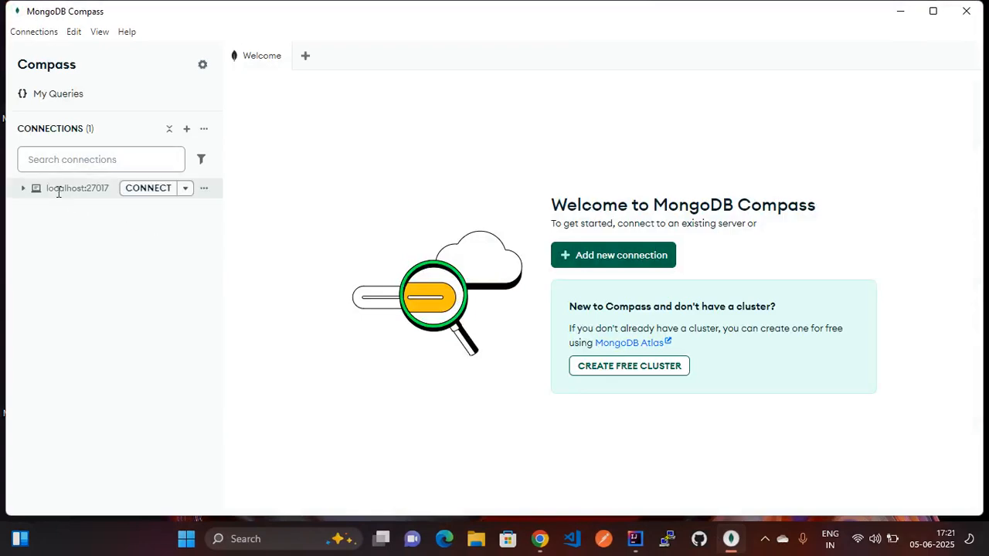
click(141, 197)
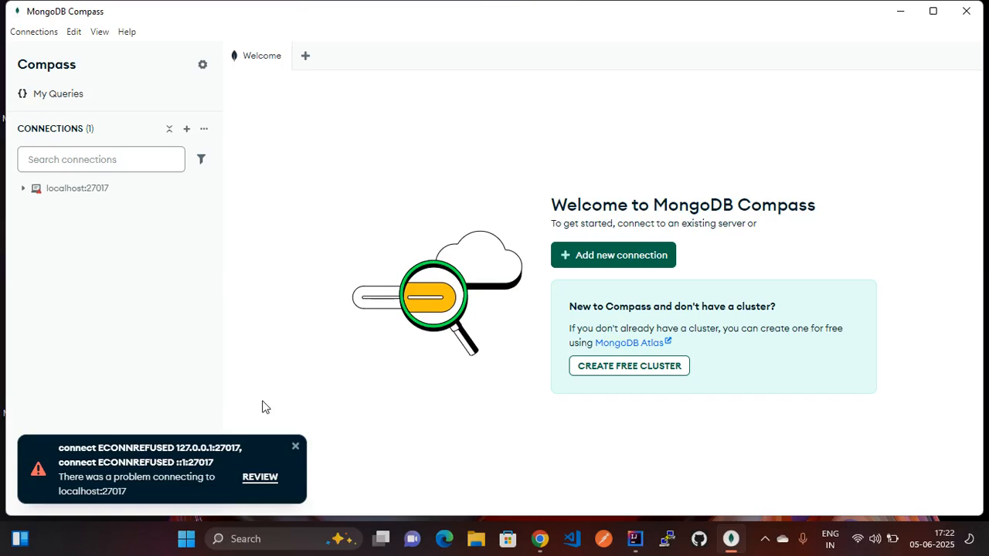
click(296, 447)
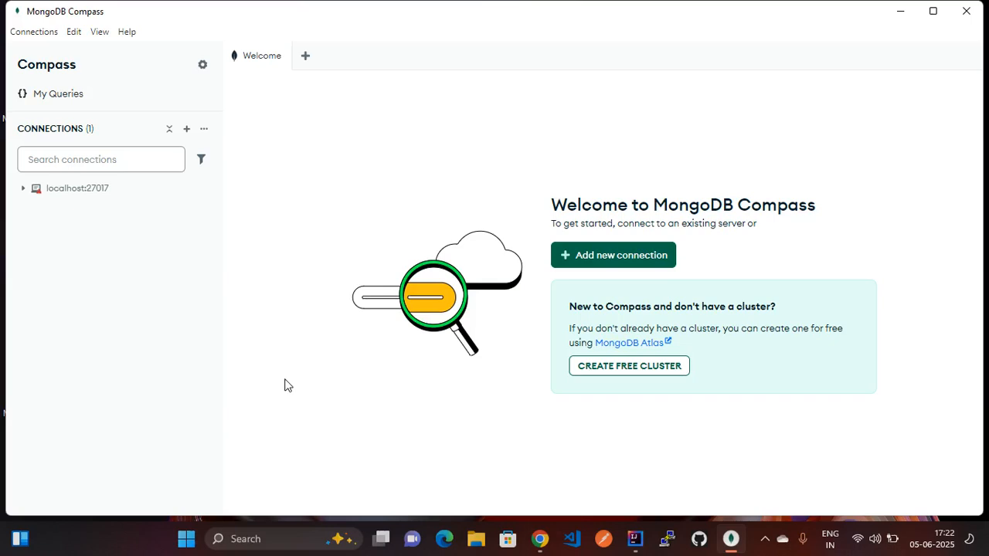
- Open services.msc and locate the MongoDB Server service in the list
key(super+r)
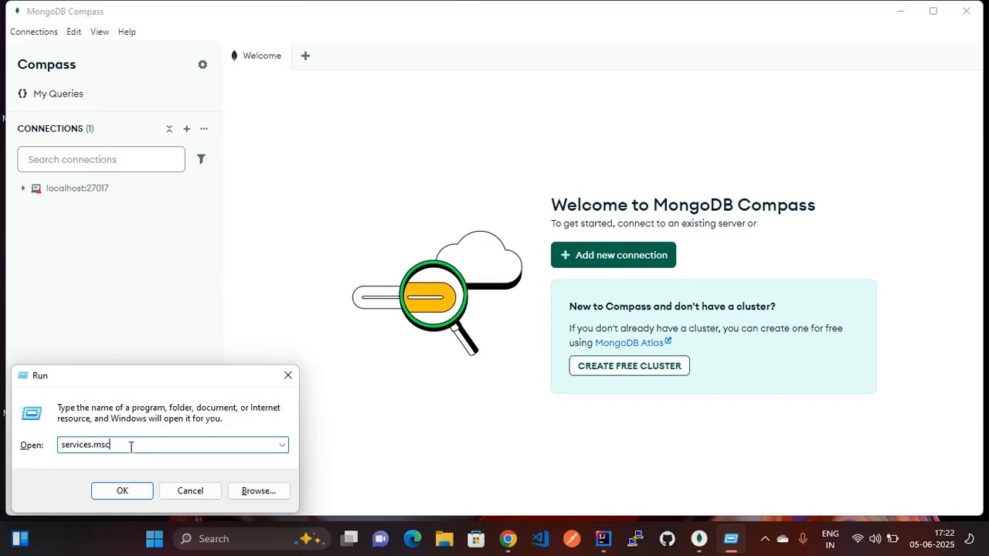
click(121, 493)
click(121, 493)
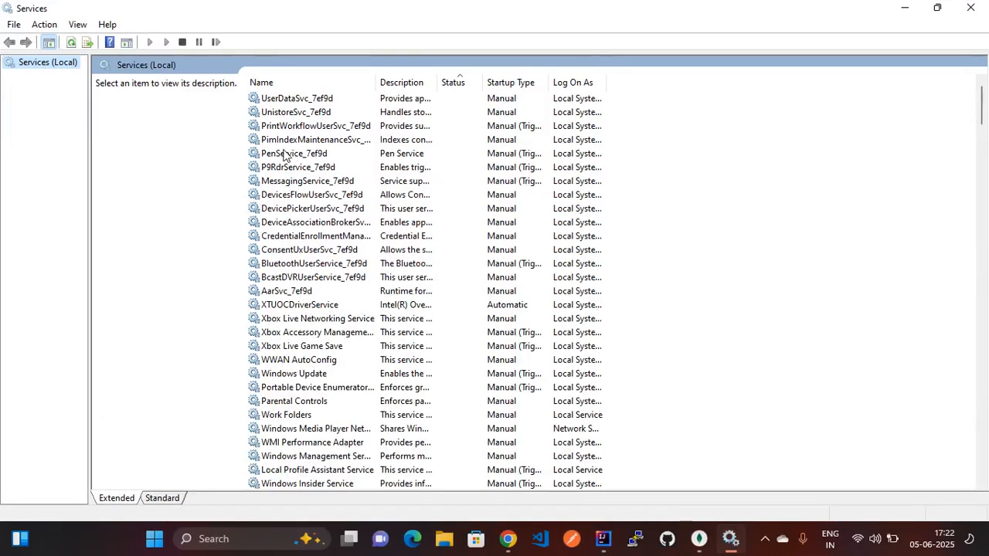
click(286, 154)
key(Down)
key(Down)
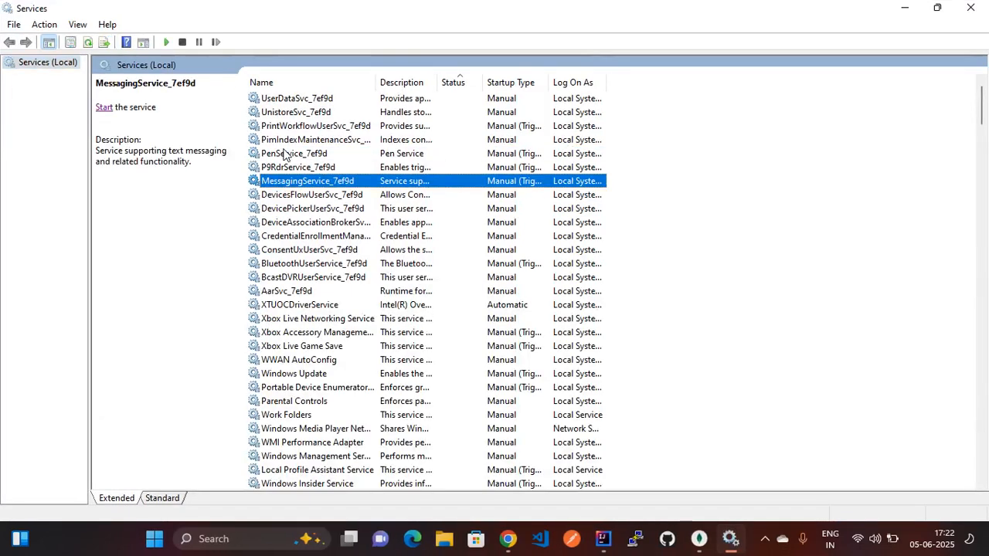
key(o)
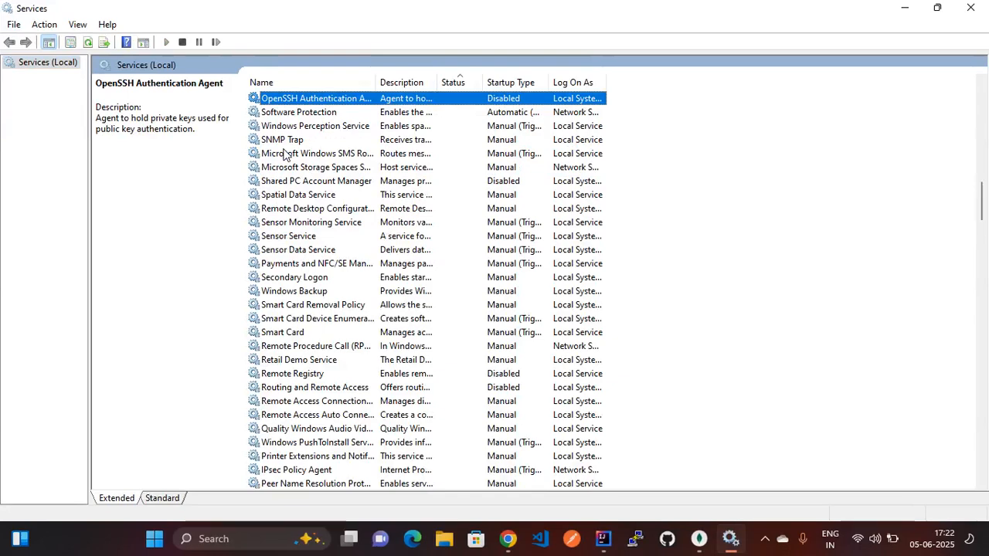
click(286, 154)
key(m)
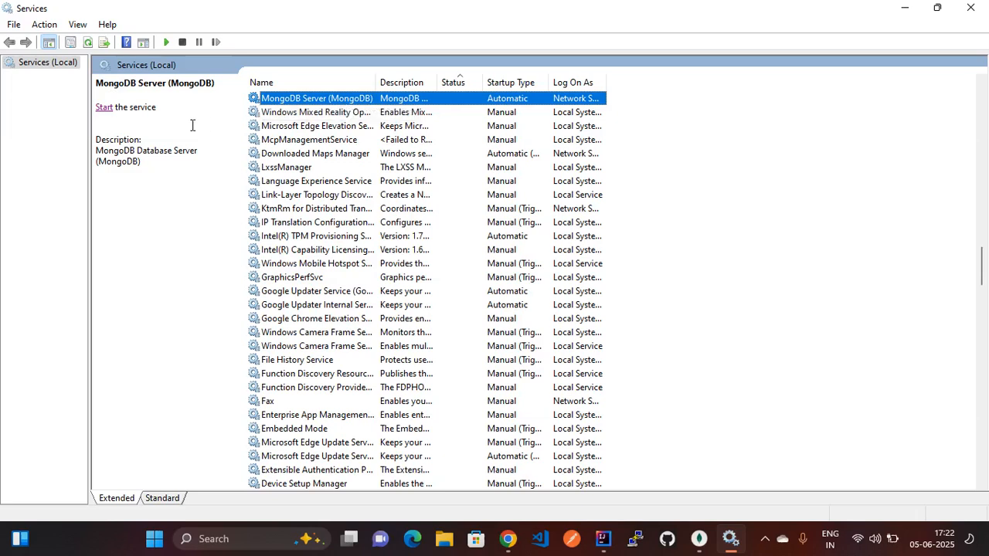
- Start the MongoDB Server service and confirm its status shows Running
click(106, 111)
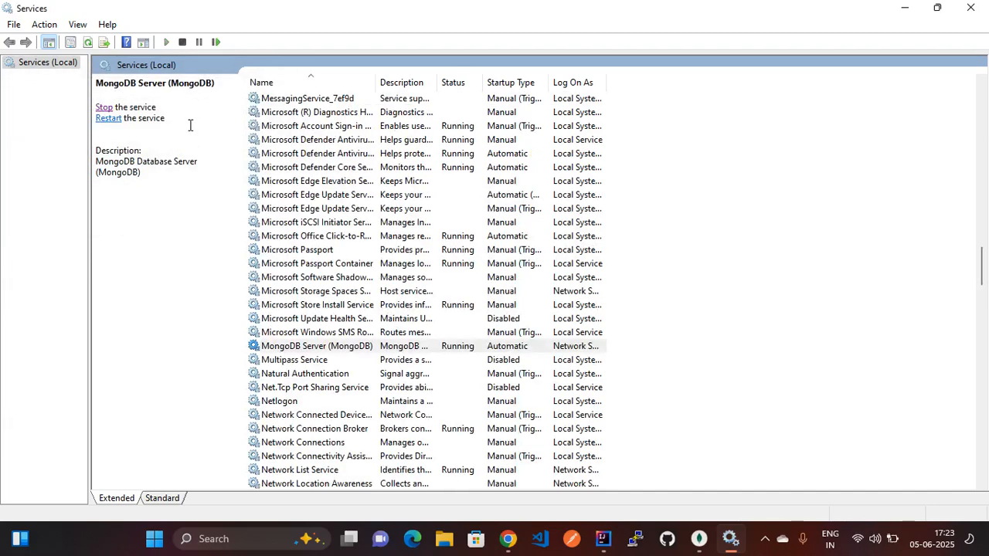
click(290, 127)
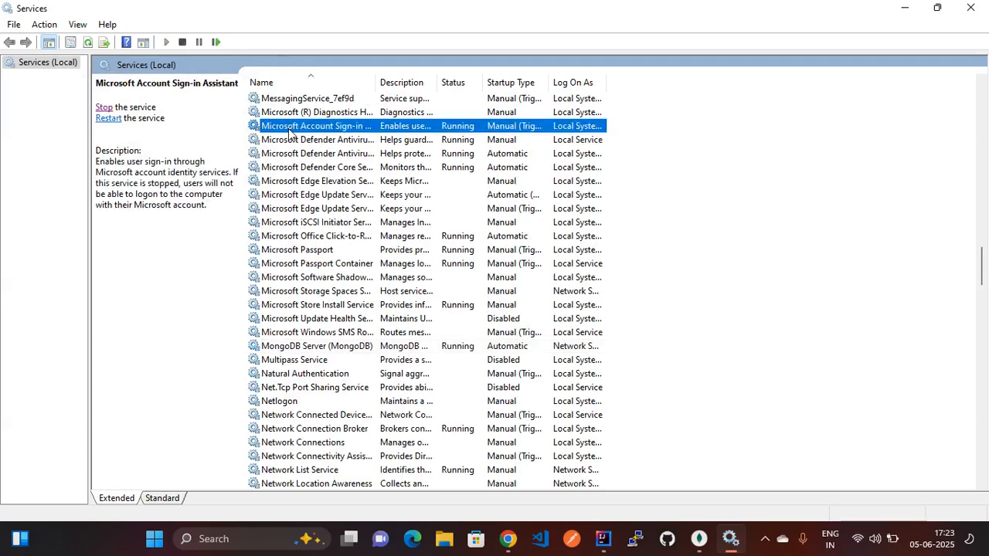
key(Down)
key(o)
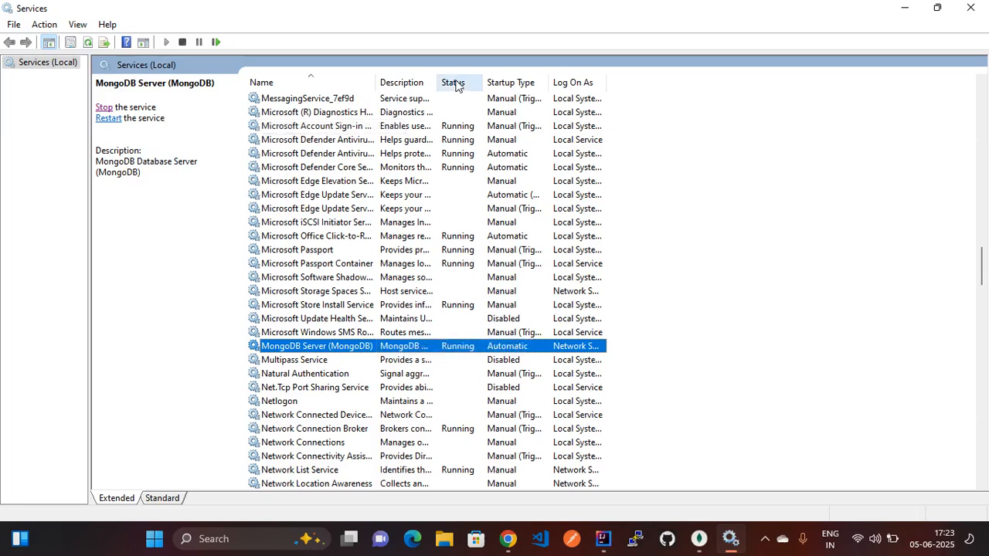
- Close the Services window and connect Compass to localhost:27017
click(970, 7)
mouse_move(53, 199)
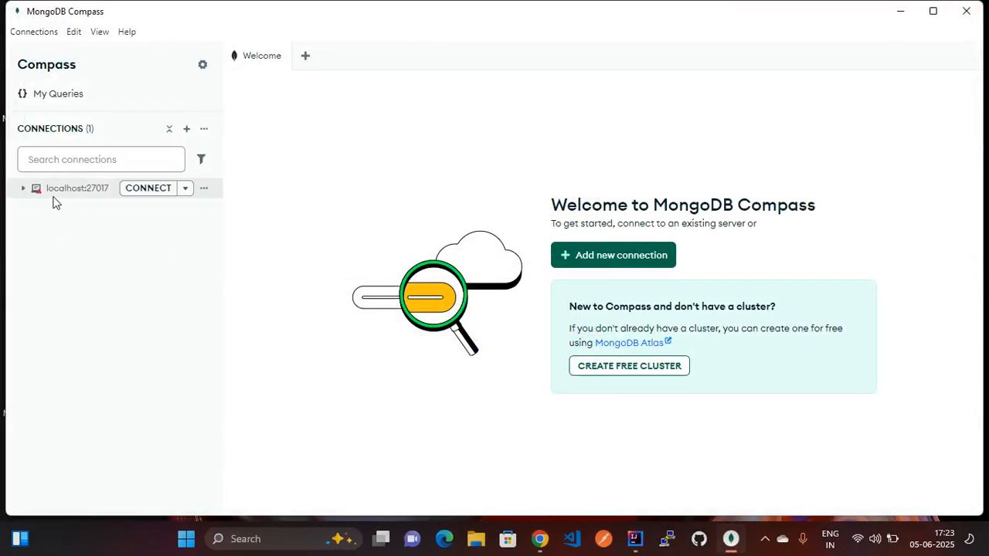
click(159, 190)
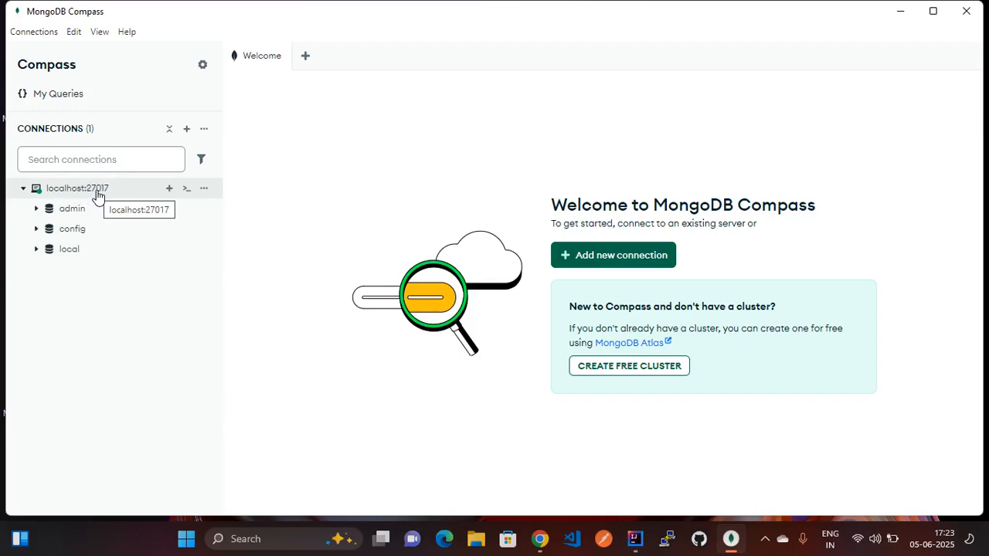
- Create database 'dbtest' with a collection named 'employee'
click(167, 190)
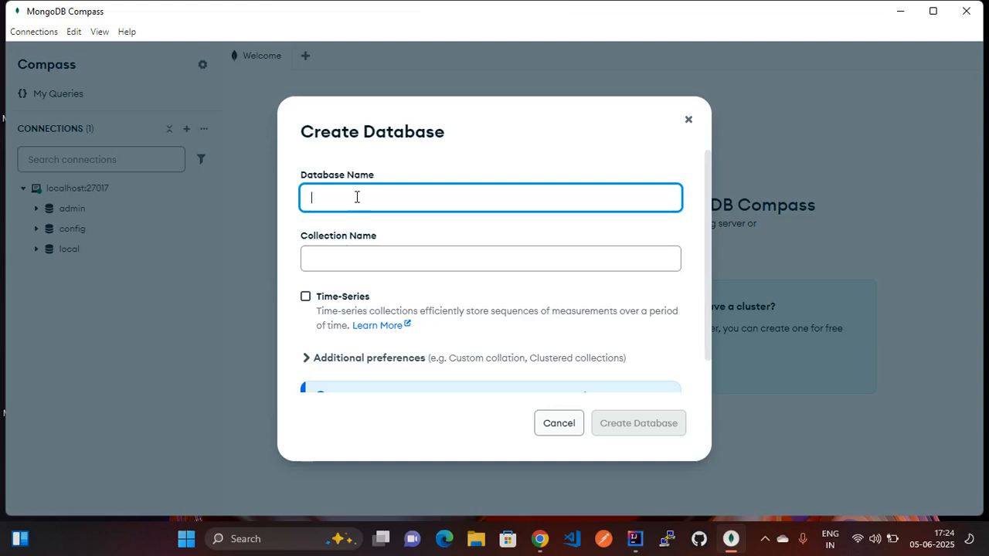
text(dbtest)
click(354, 259)
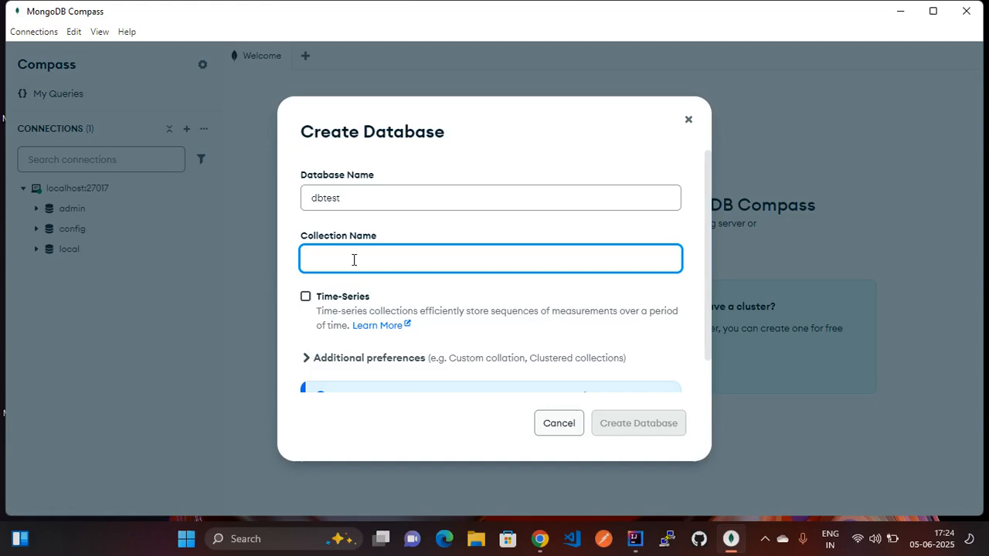
text(test)
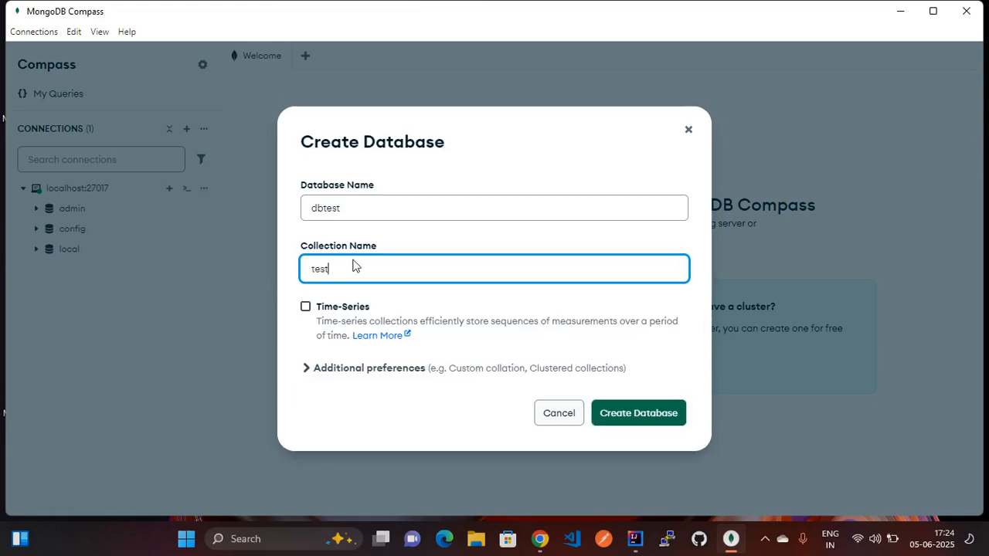
key(BackSpace)
key(BackSpace)
key(BackSpace)
key(BackSpace)
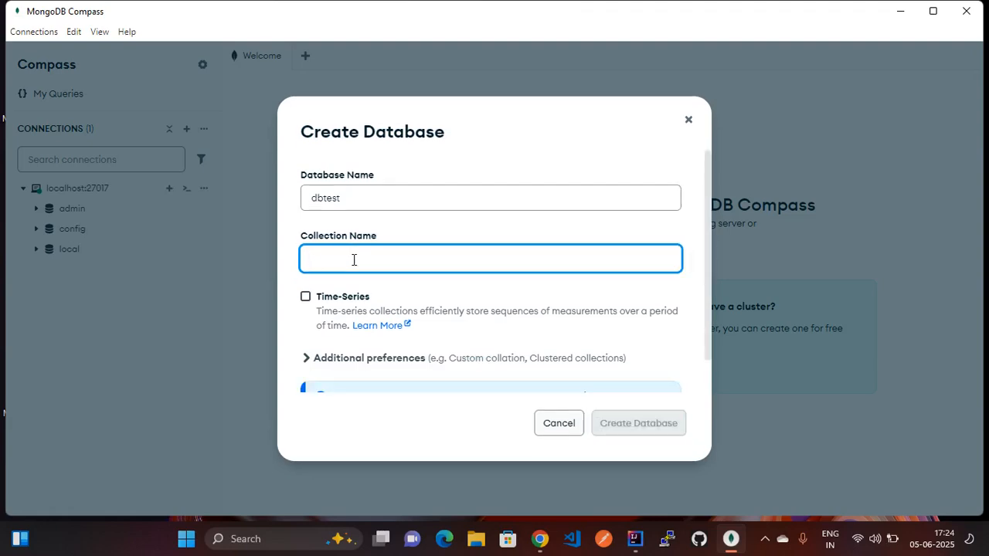
text(employee)
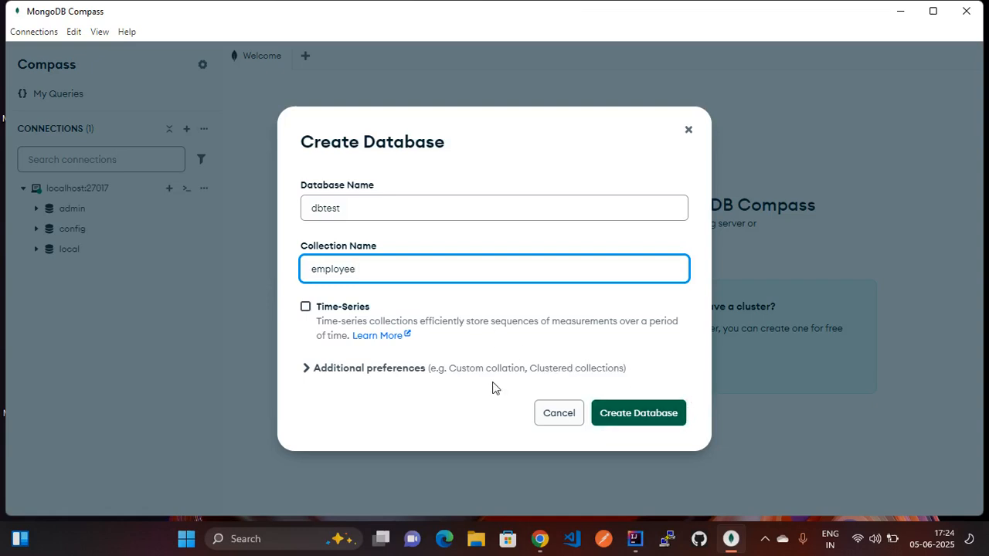
click(645, 425)
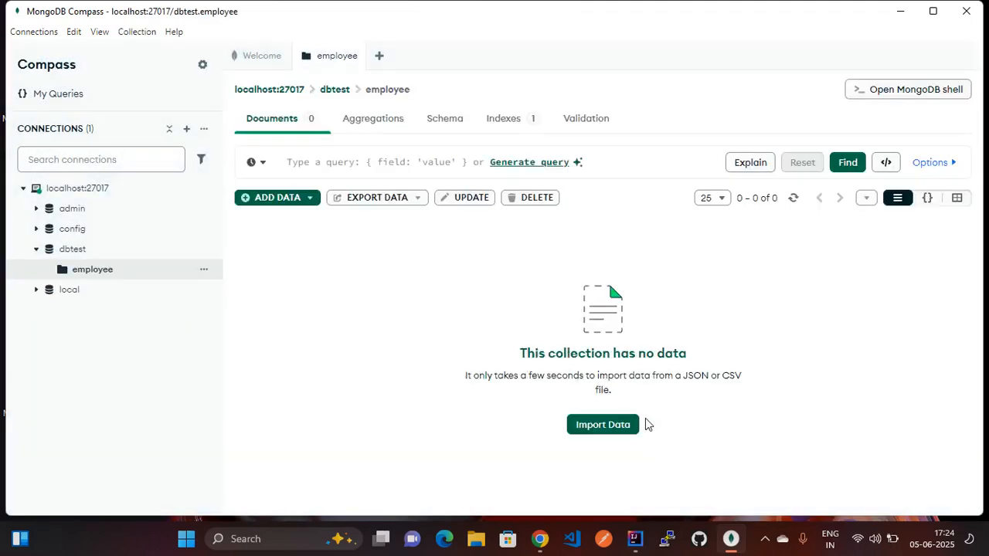
- Open the dbtest employee collection and bring up the ADD DATA options
click(68, 257)
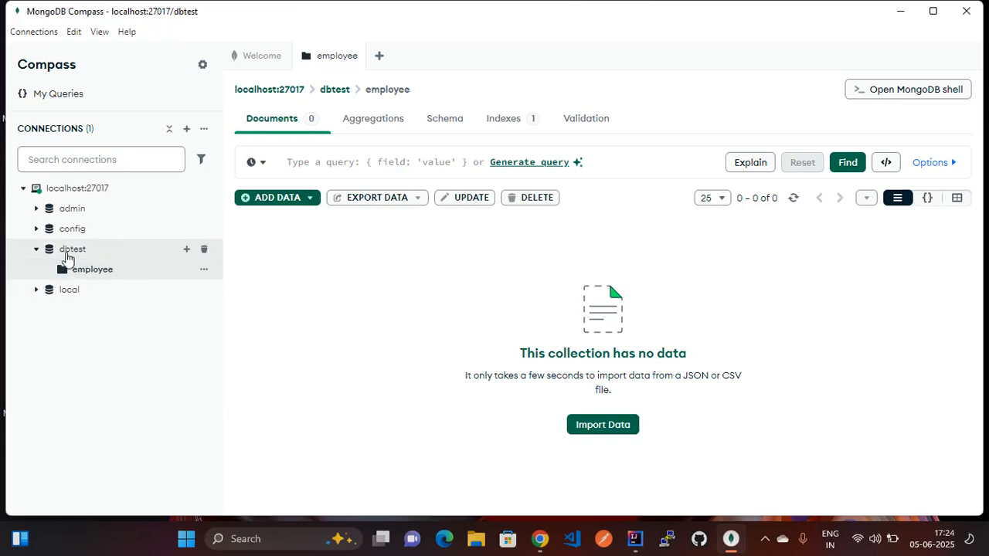
click(98, 276)
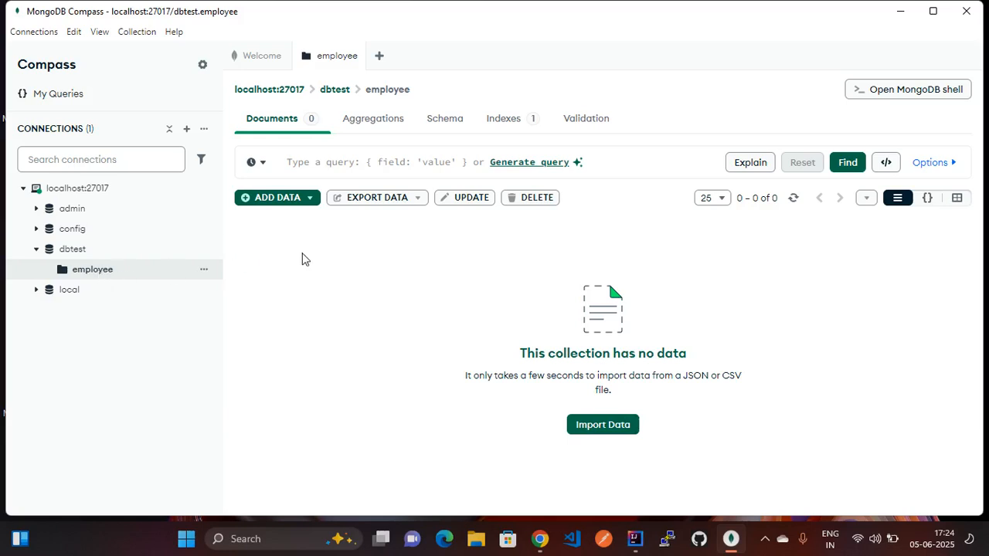
click(310, 200)
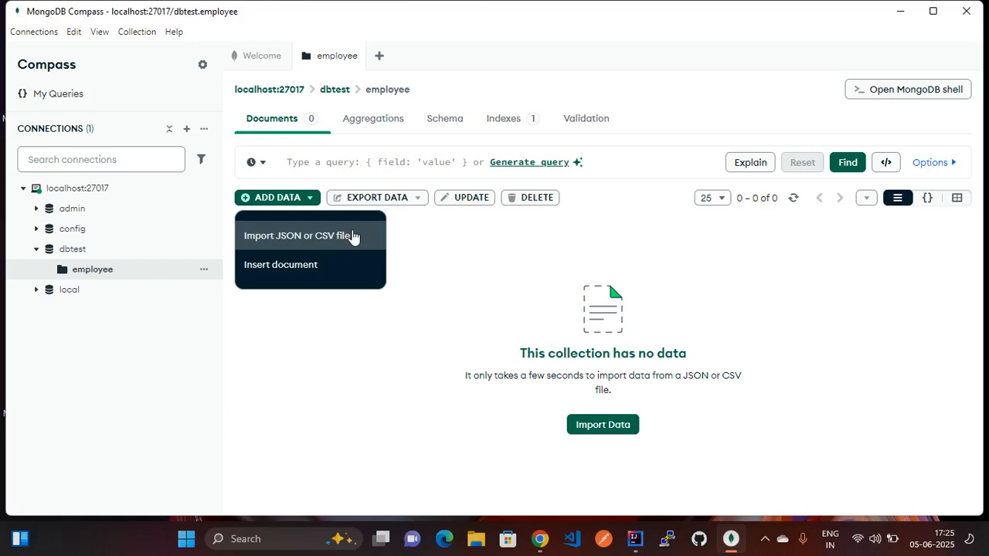
- Insert a document with empName 'John', empID 240388 and location 'US'
click(293, 269)
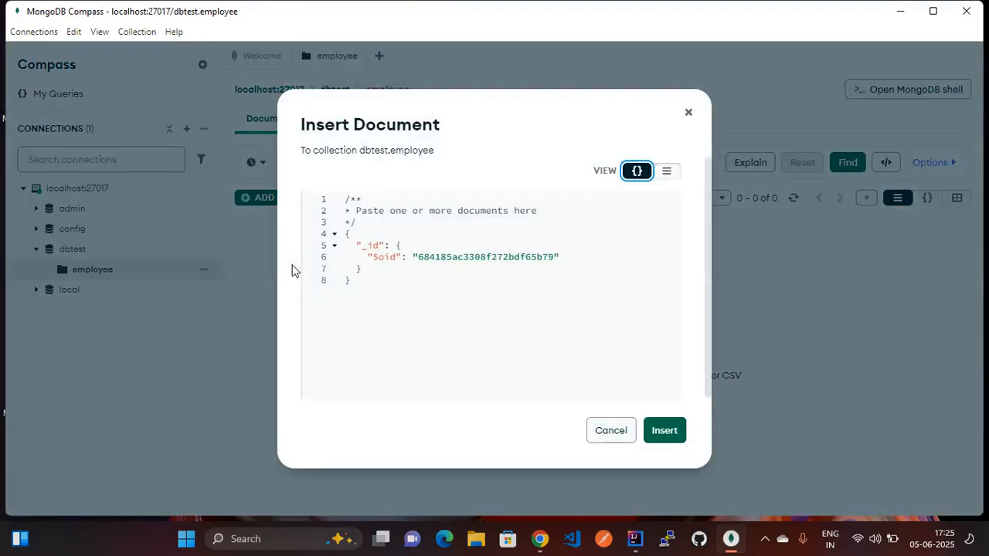
double_click(377, 245)
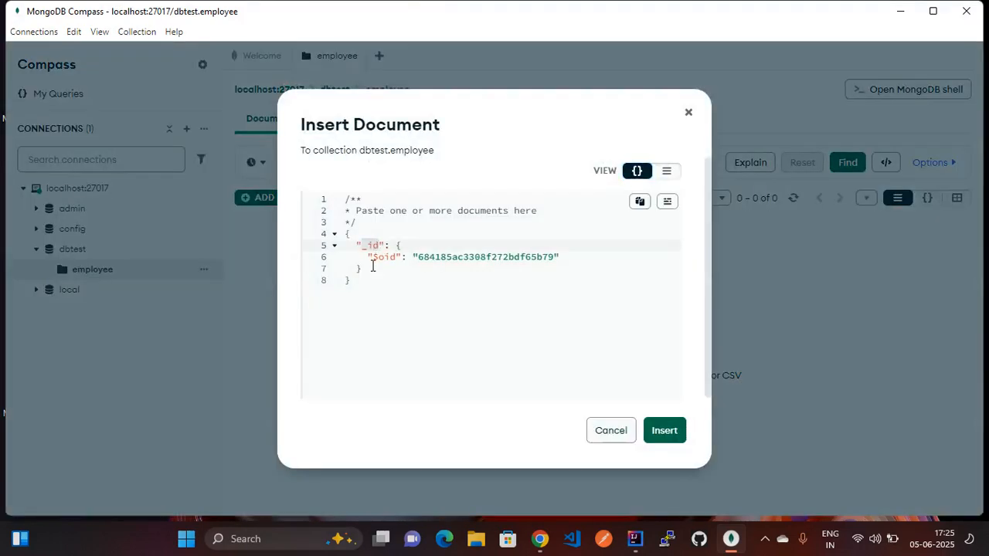
click(372, 270)
text(,)
key(Return)
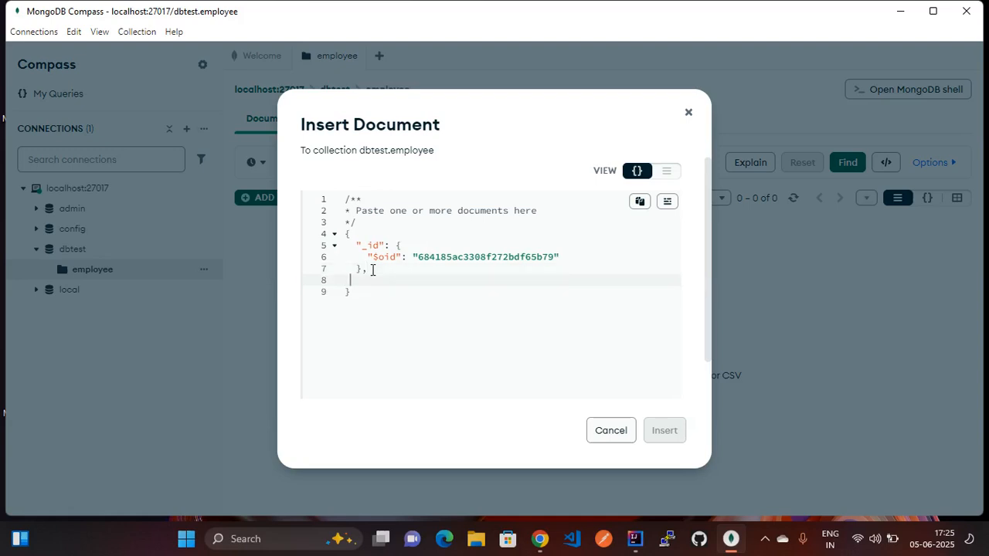
text("empName":")
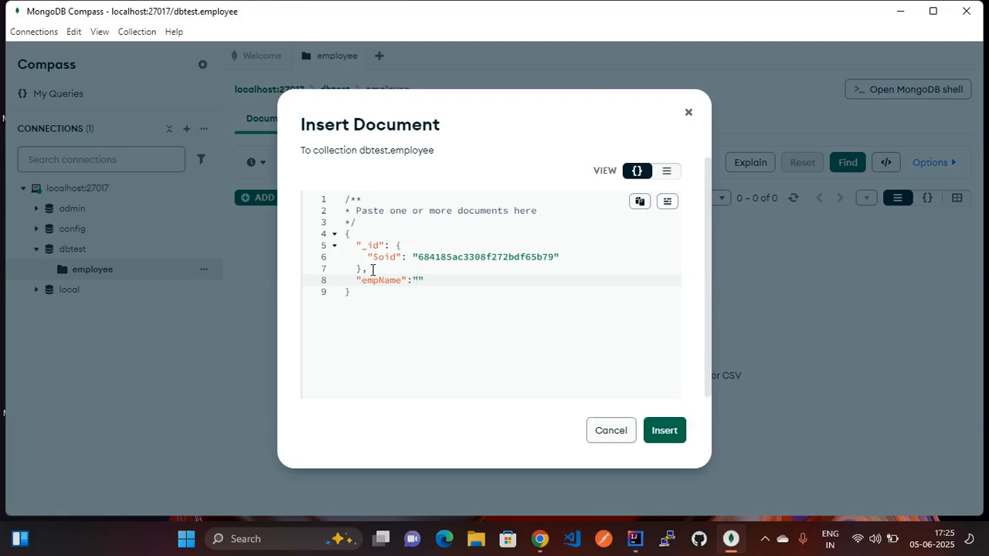
text(John",)
key(Return)
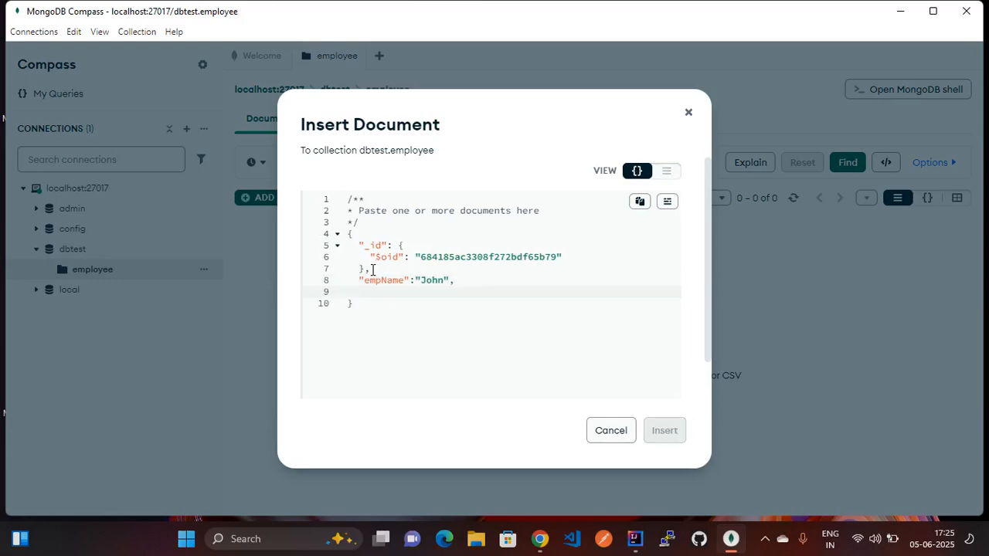
text("empID": 2403)
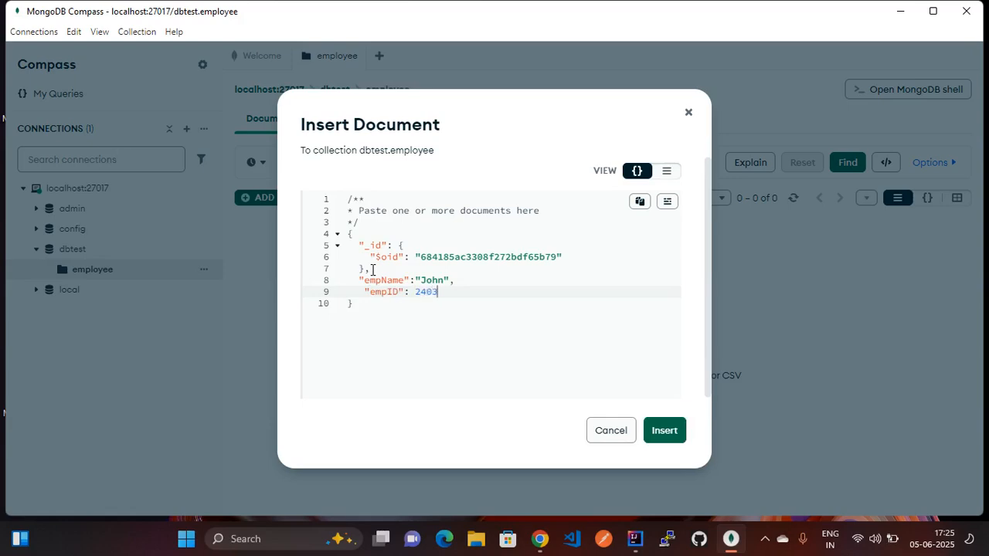
text(88,)
key(Return)
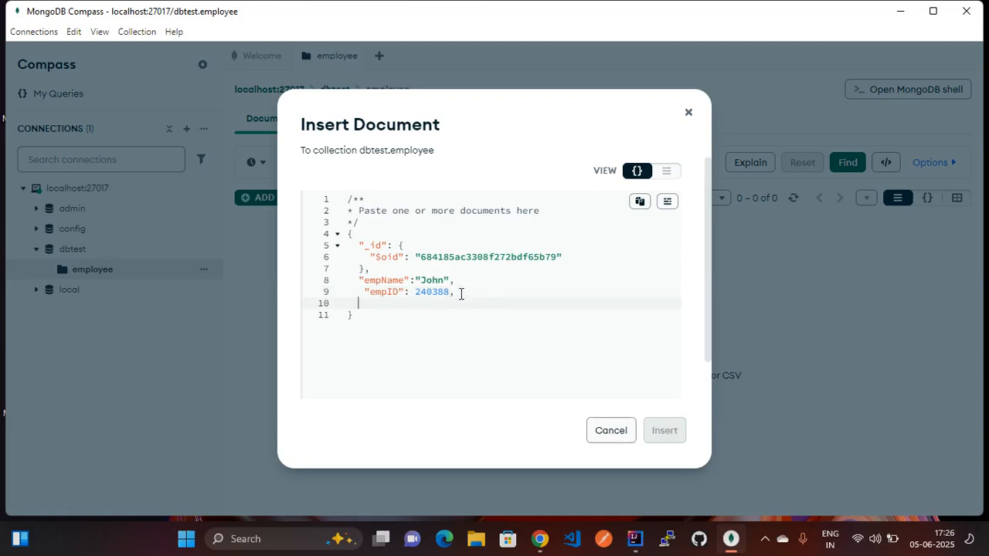
text("location":"US)
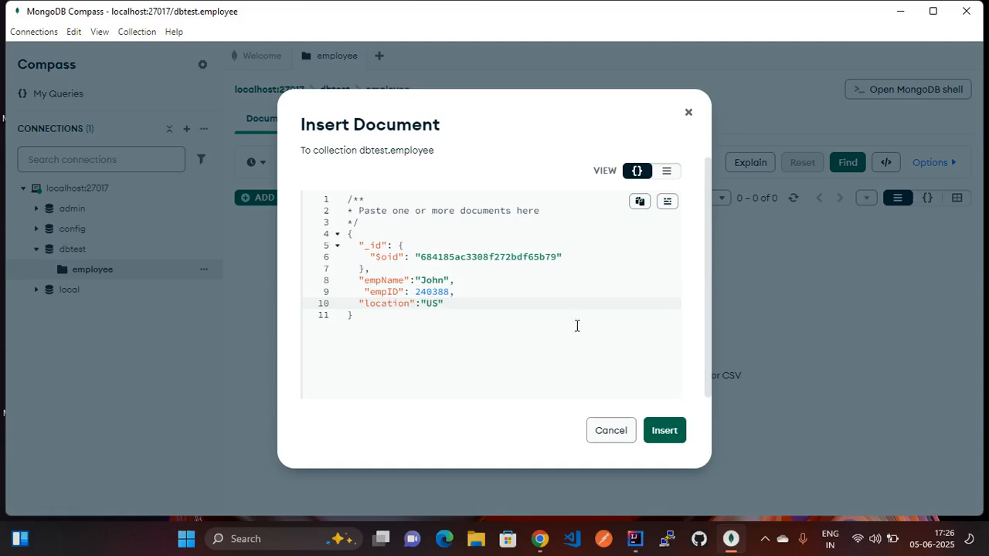
click(666, 433)
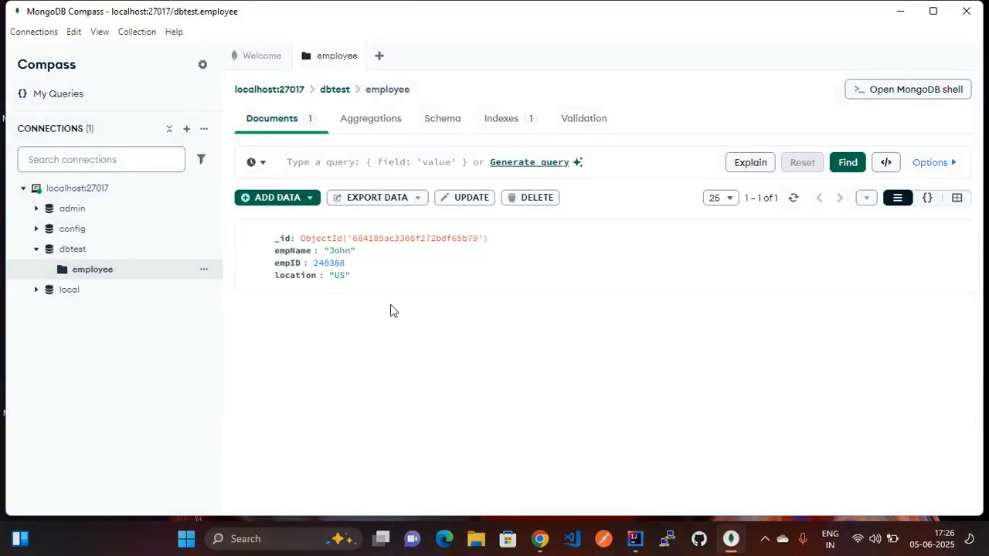
- Start a new inserted document with empName 'SMith' after the _id field
click(312, 199)
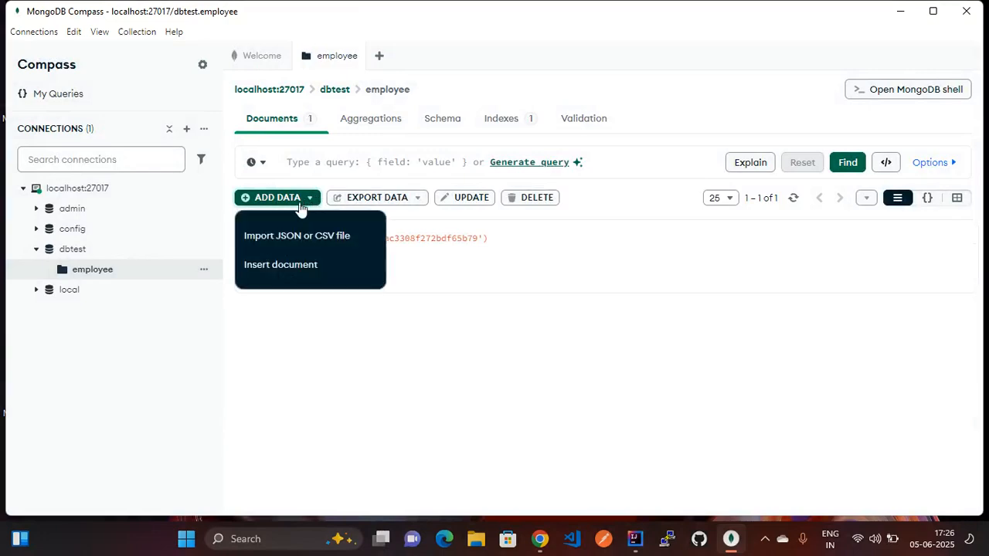
click(278, 266)
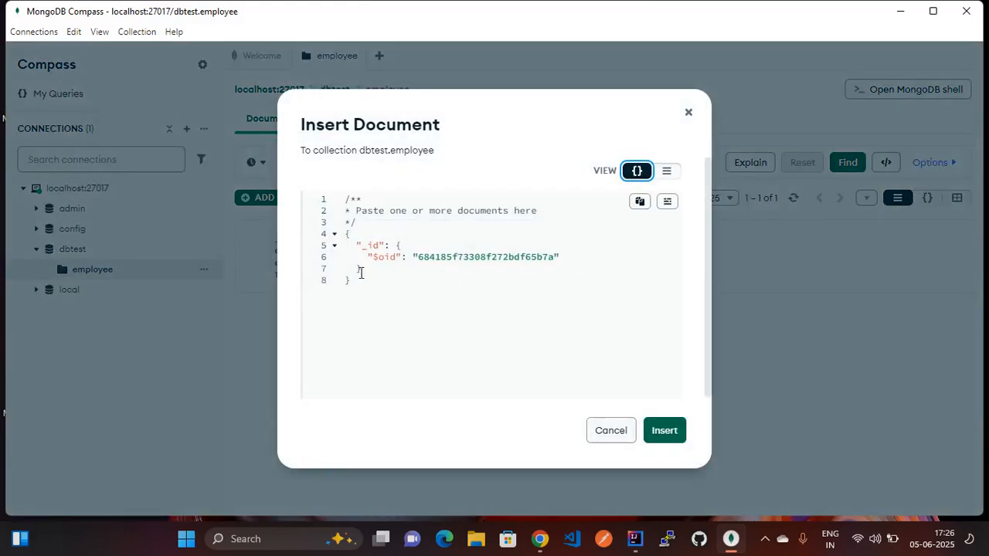
click(362, 269)
drag(401, 99, 514, 95)
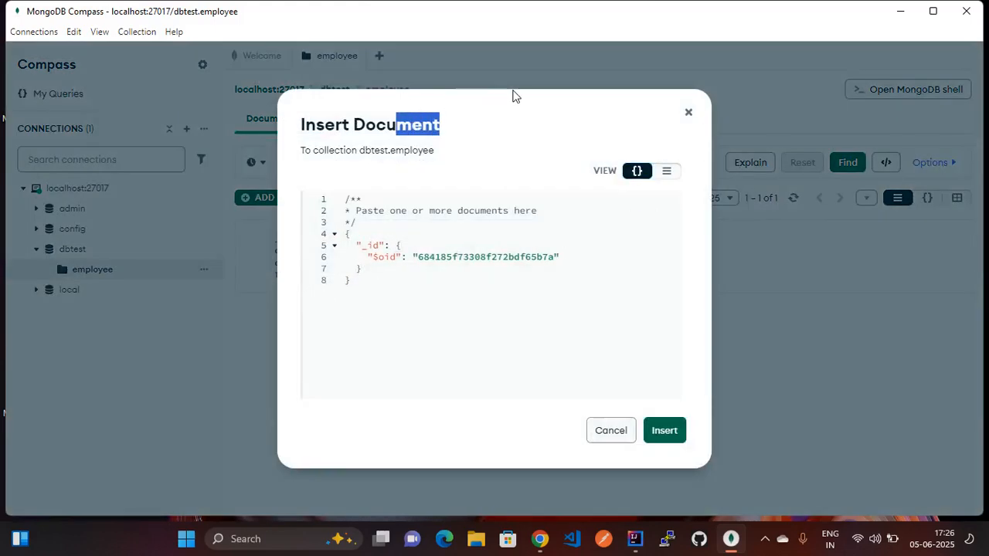
click(366, 270)
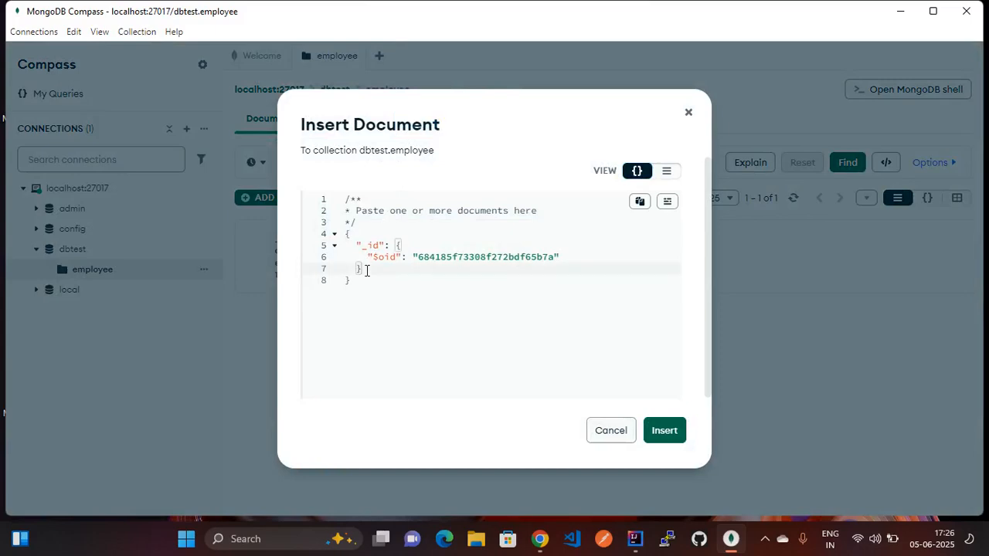
text(,)
key(Return)
text(")
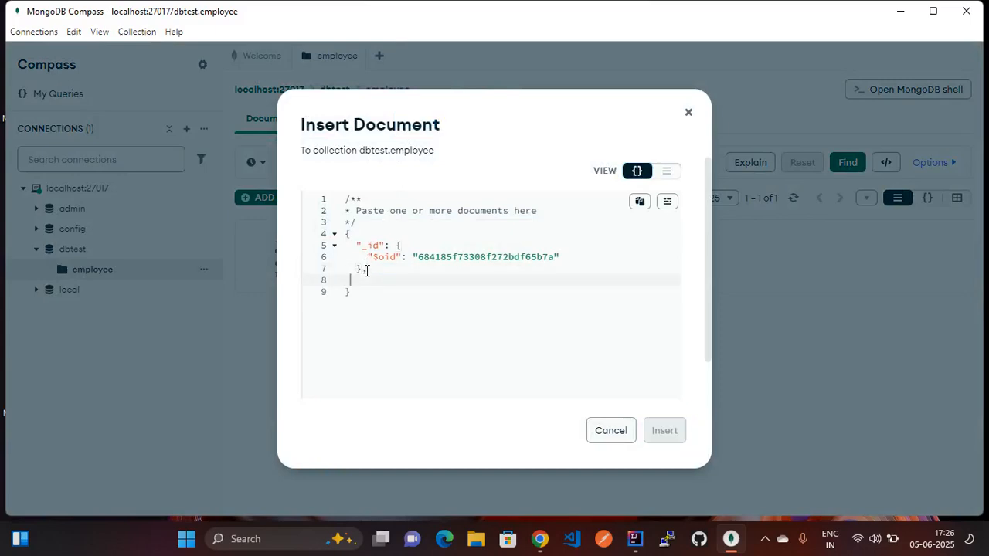
text(empName":"SMith")
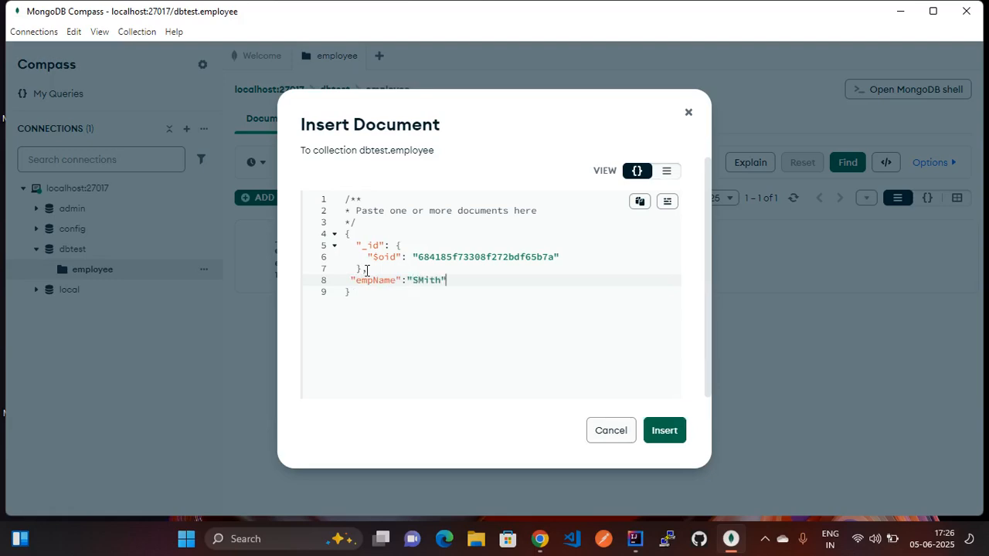
text(,)
- Add empdID 354784 and location 'UK', then insert the document
key(Return)
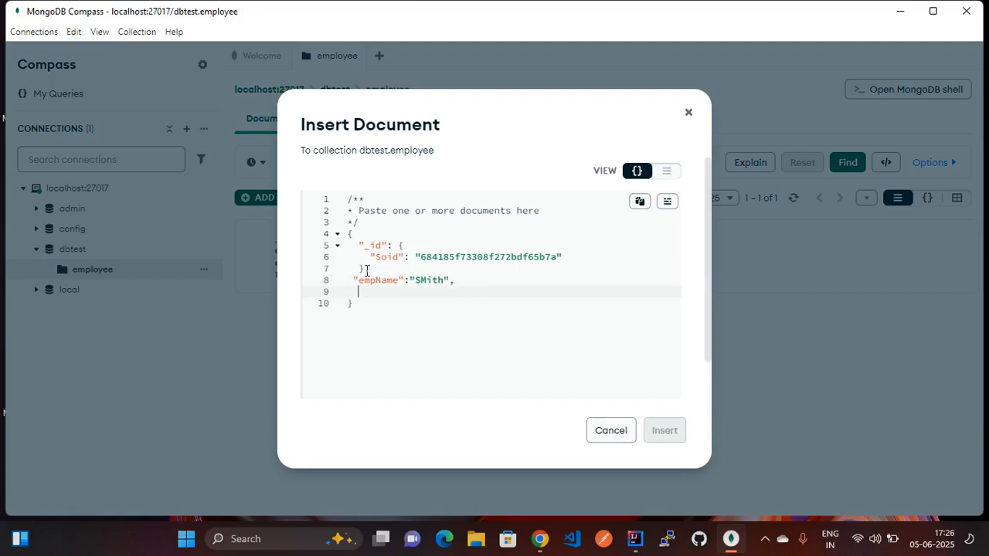
text("empdID":35478)
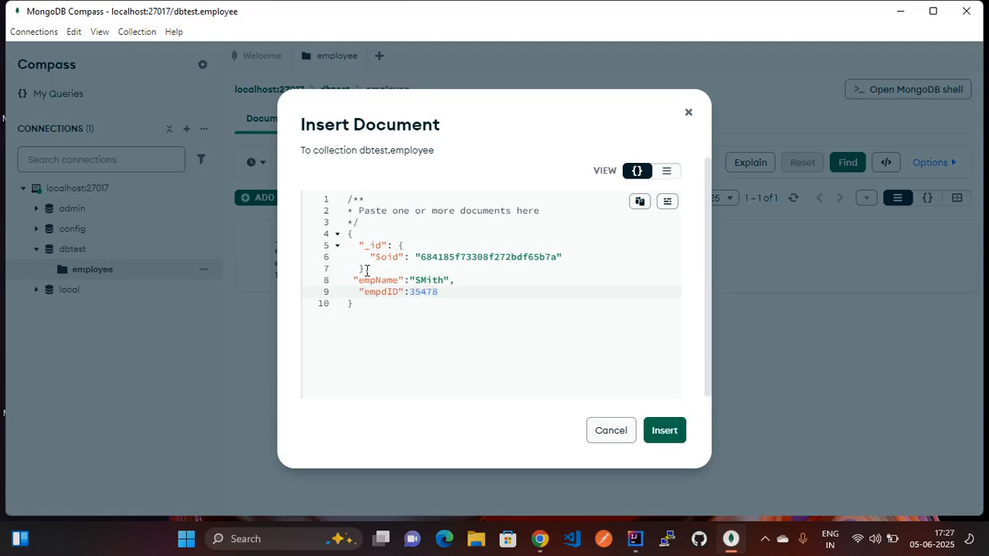
text(4)
text(,)
key(Return)
text(")
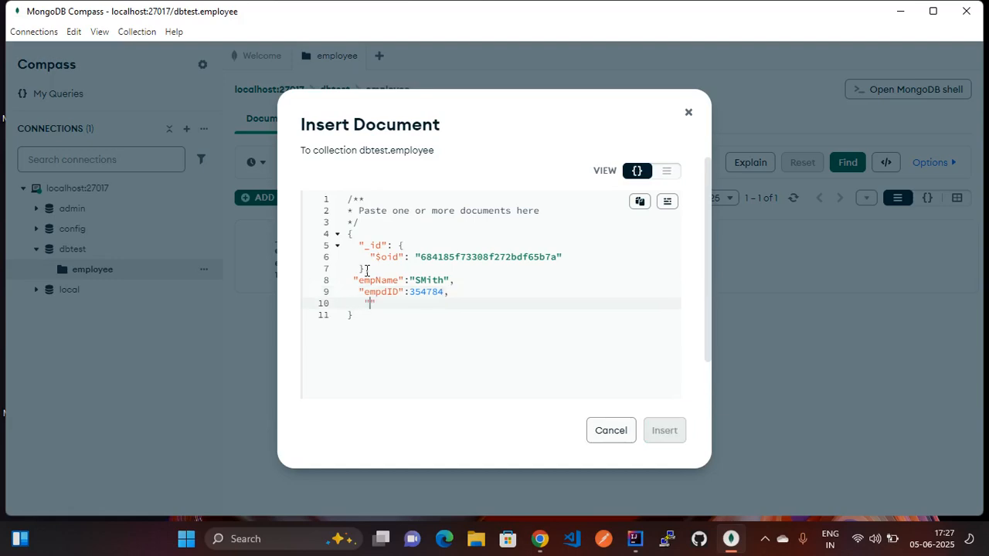
text(location":"UK")
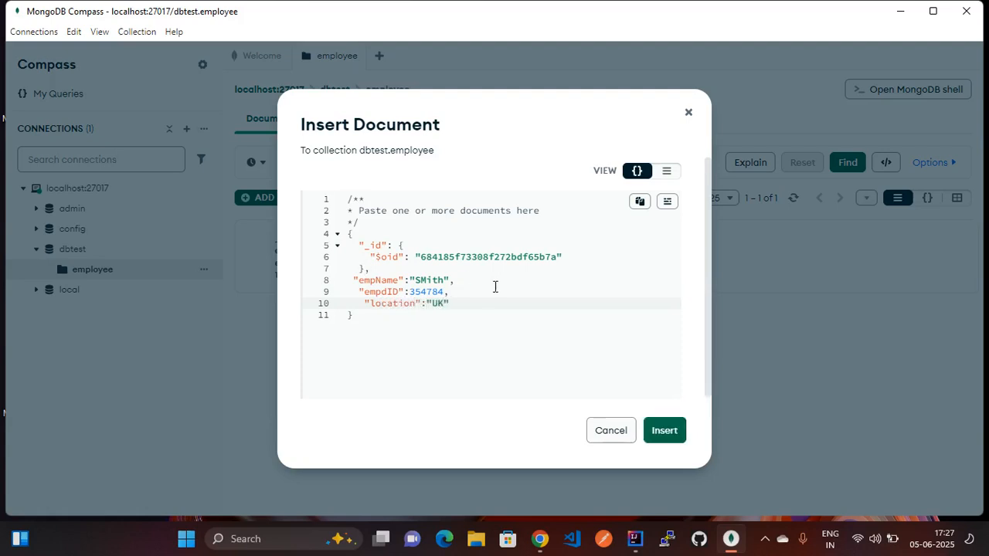
click(672, 435)
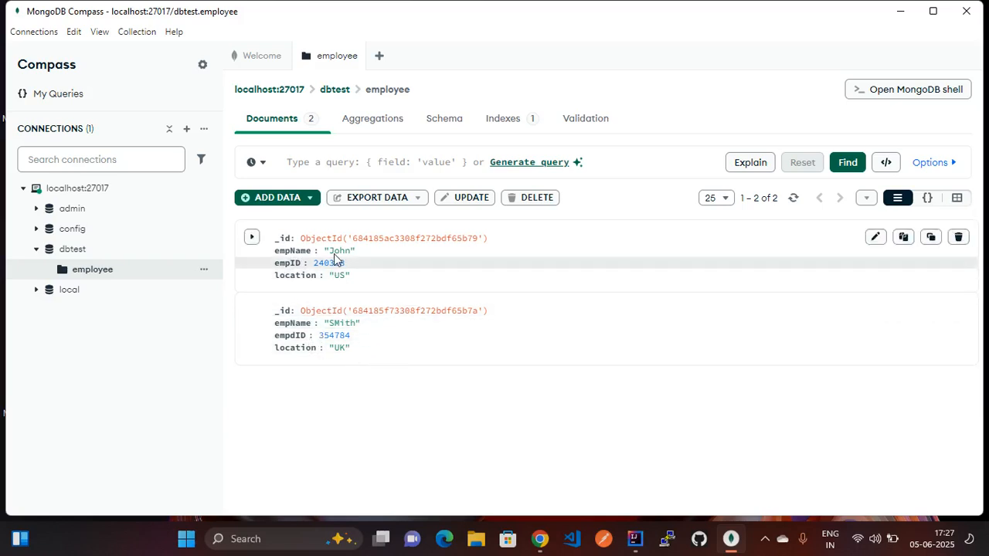
- Run an update with an empty $set on both employee documents
click(312, 200)
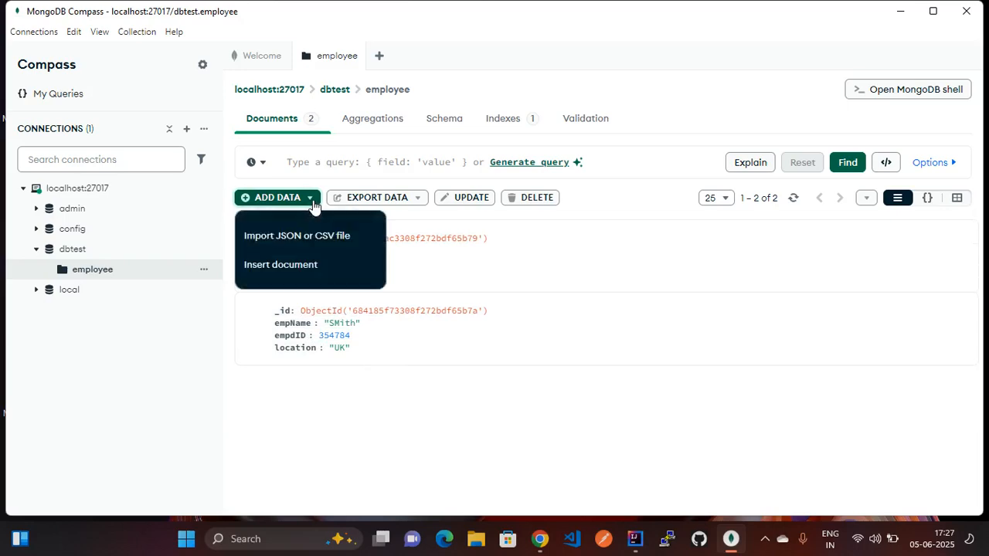
click(559, 299)
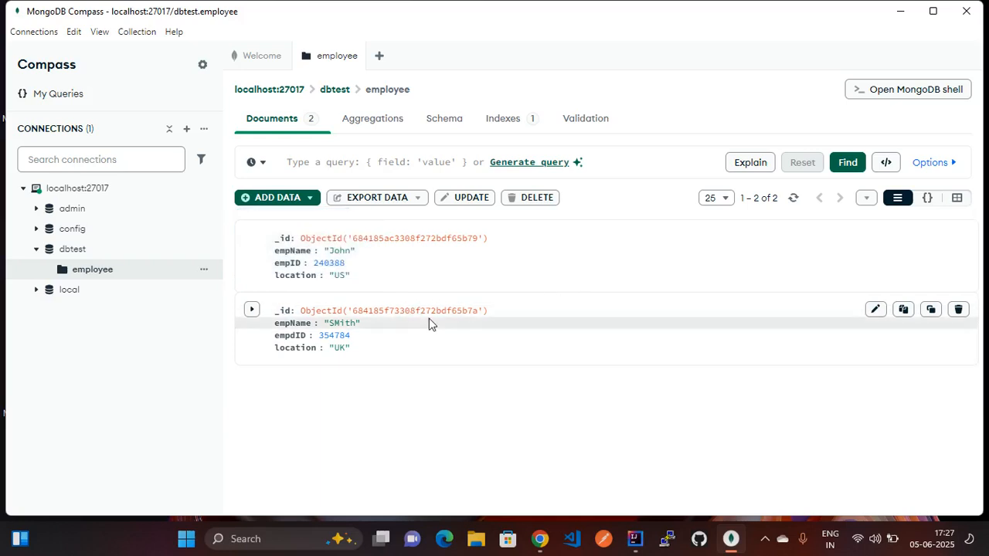
click(462, 203)
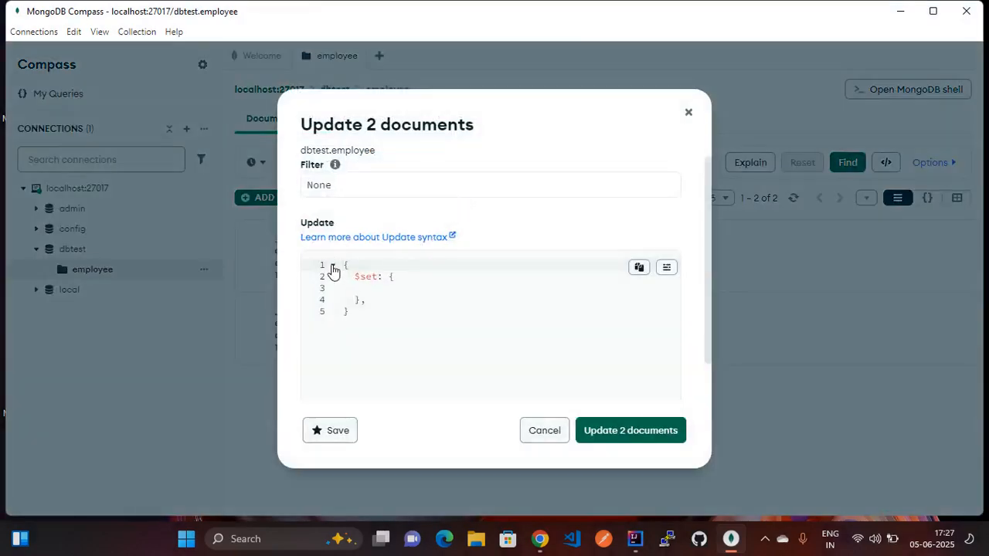
click(400, 189)
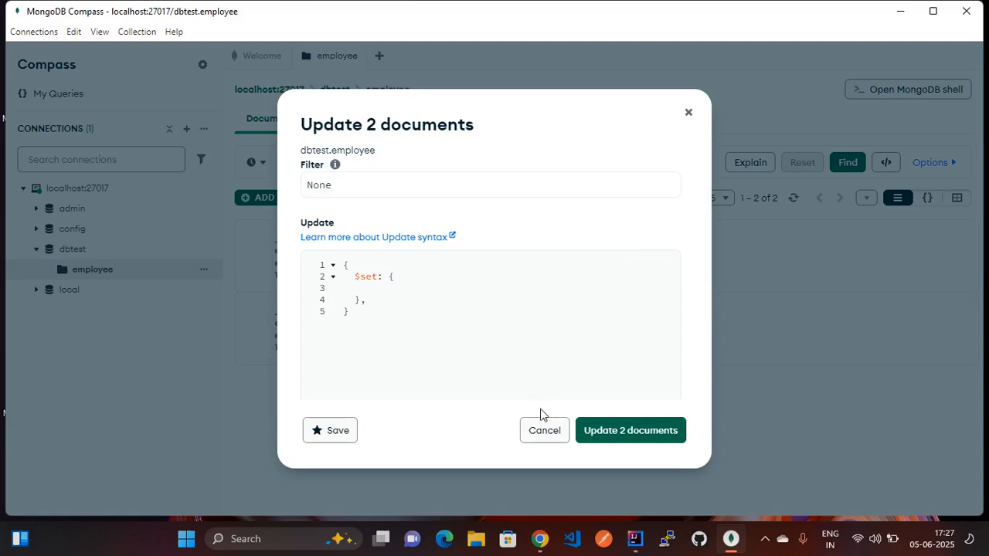
click(380, 288)
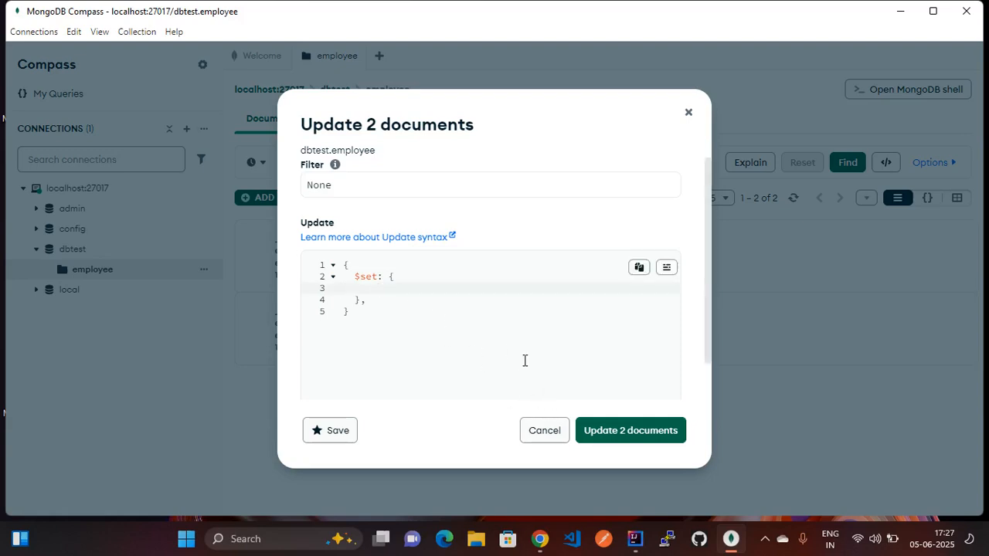
click(611, 429)
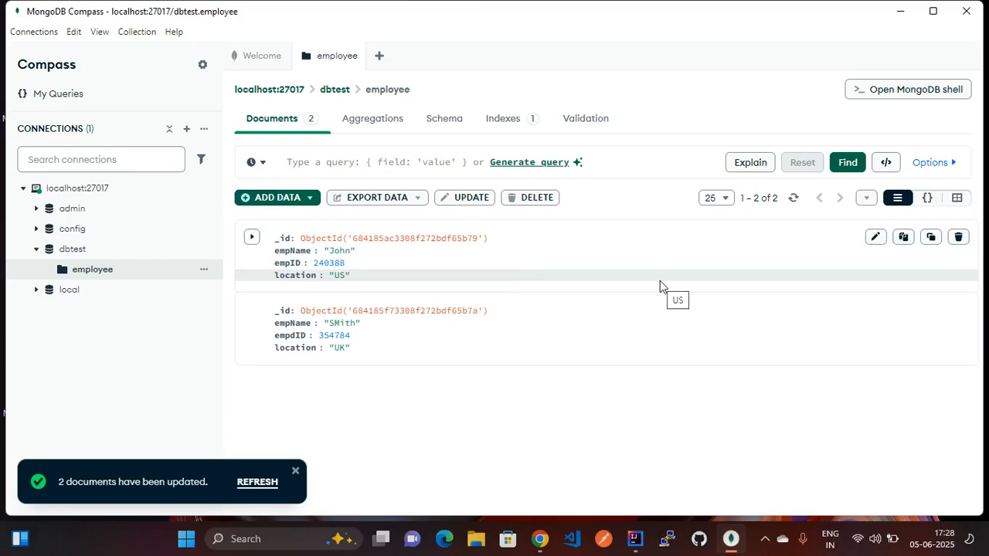
- Edit John's document, changing location from 'US' to 'AUS', and save
click(875, 237)
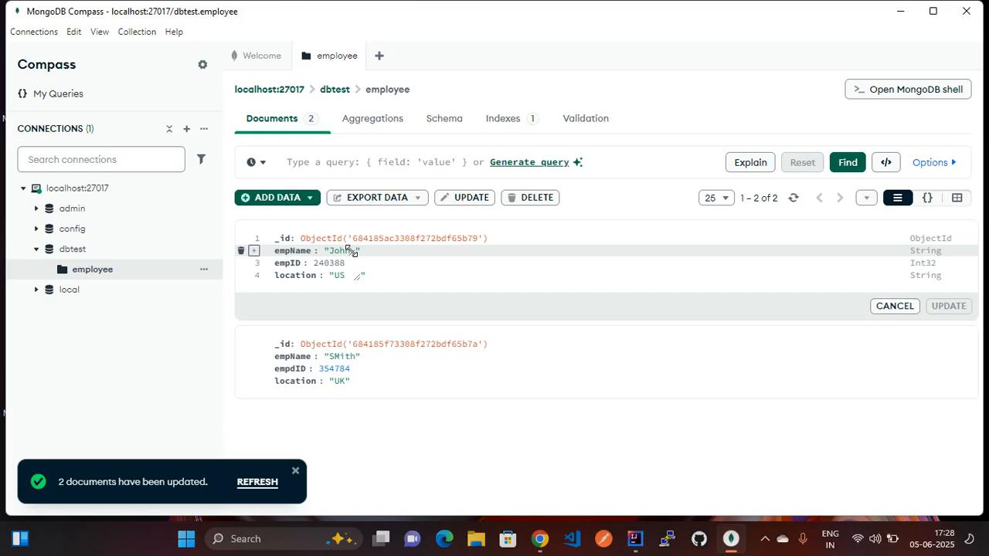
click(347, 275)
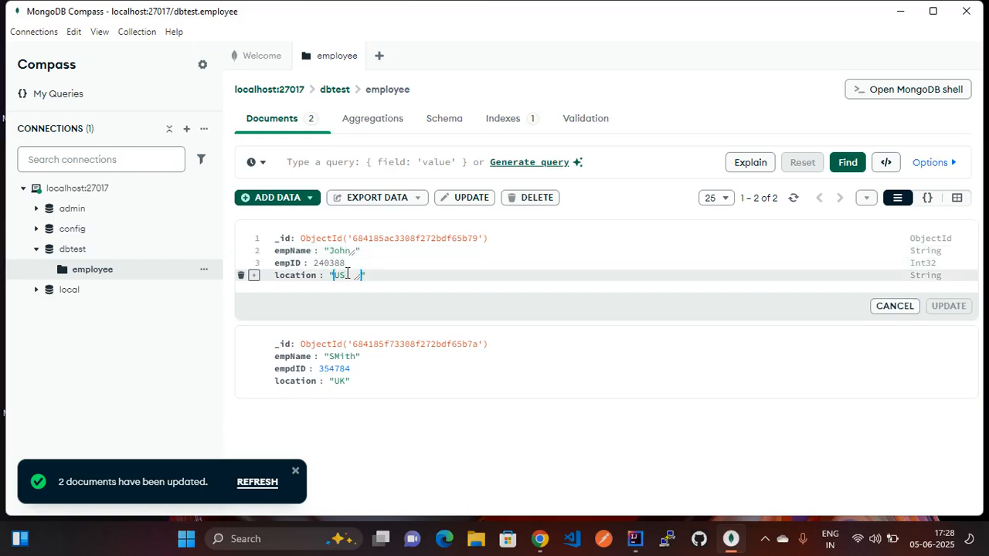
key(BackSpace)
key(BackSpace)
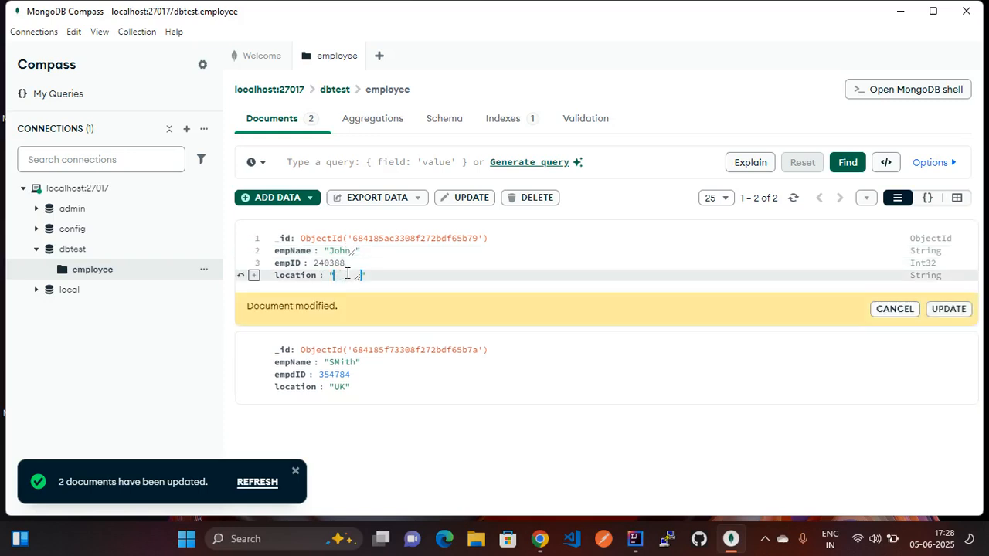
text(AUS)
click(947, 309)
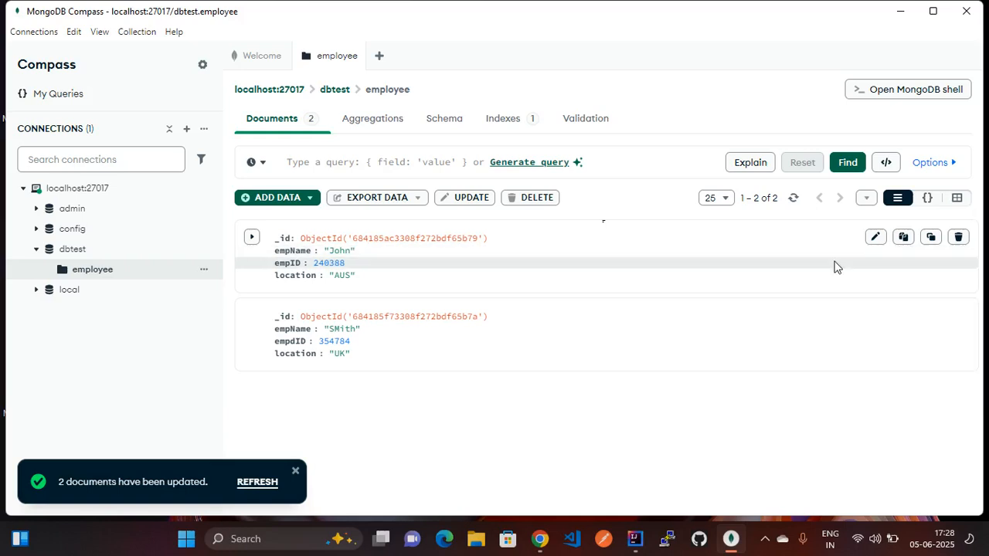
click(959, 238)
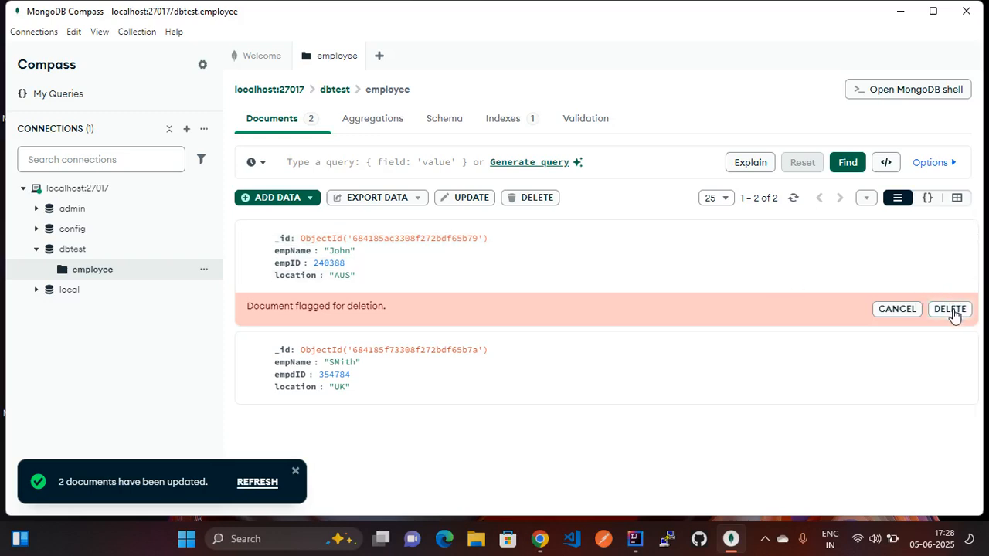
click(895, 309)
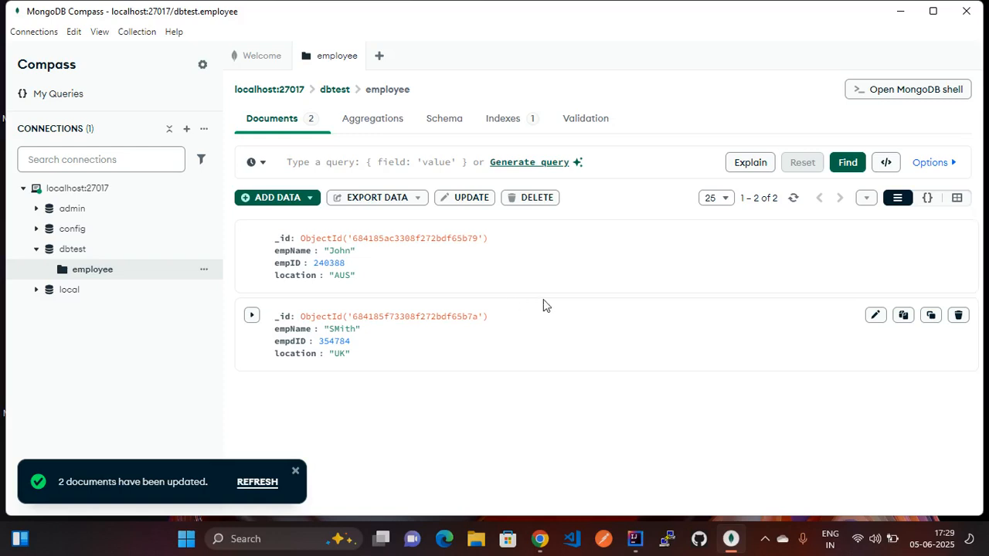
click(765, 539)
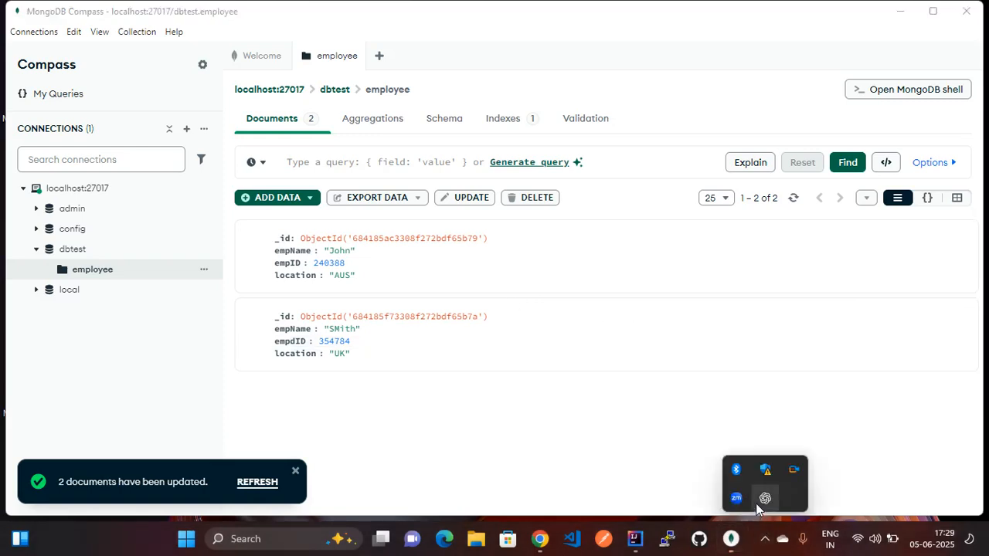
right_click(793, 472)
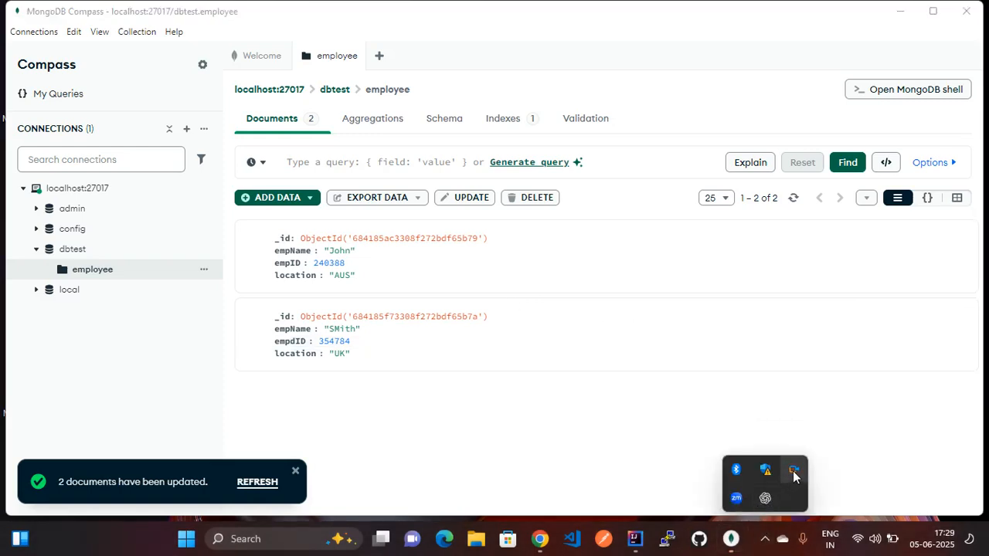